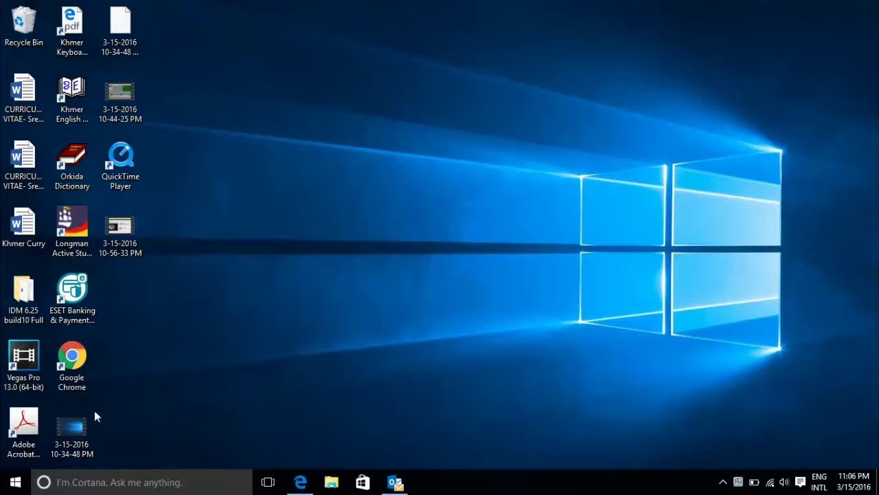
Launch Vegas Pro 13.0 from the desktop and minimise its window.
left_click(30, 364)
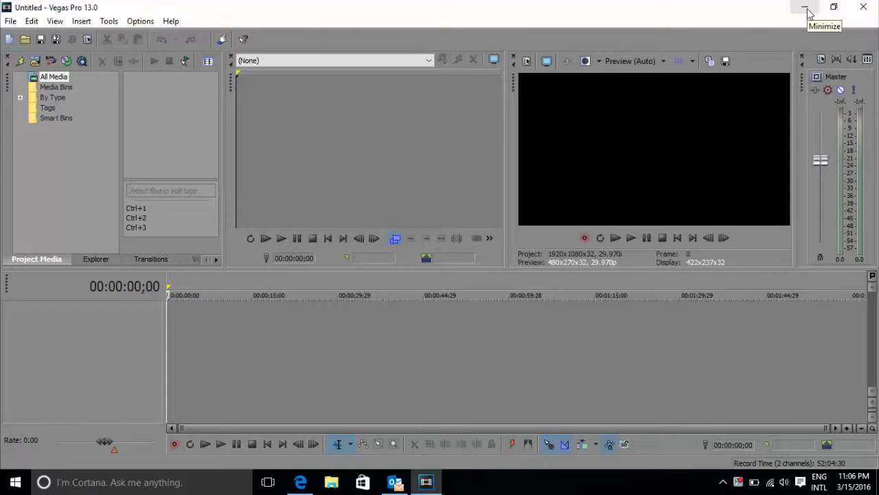
left_click(805, 8)
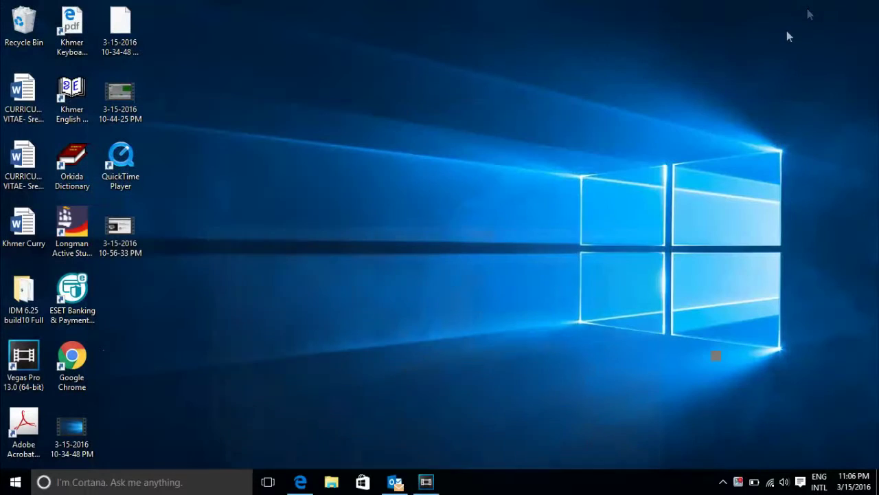
left_click(72, 430)
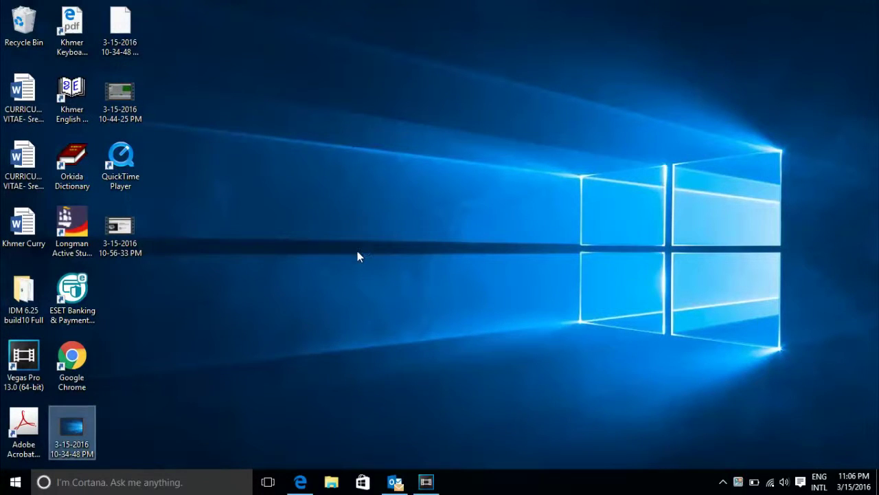
left_click(355, 299)
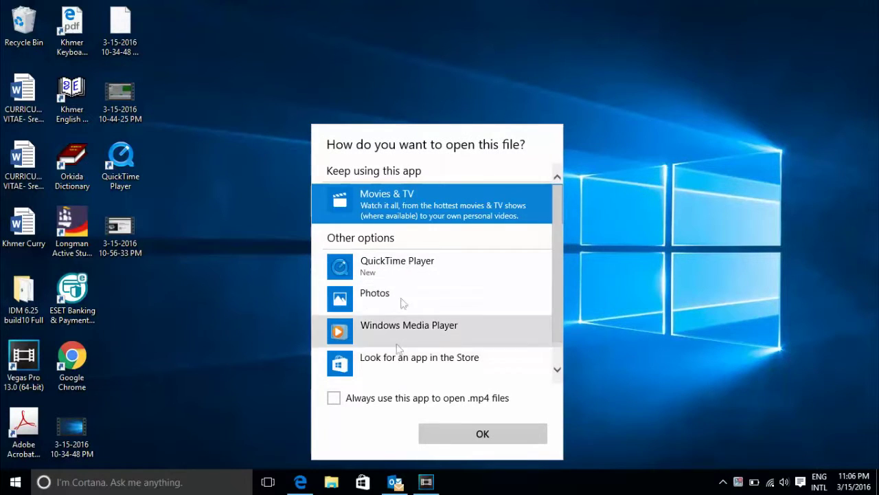
left_click(474, 438)
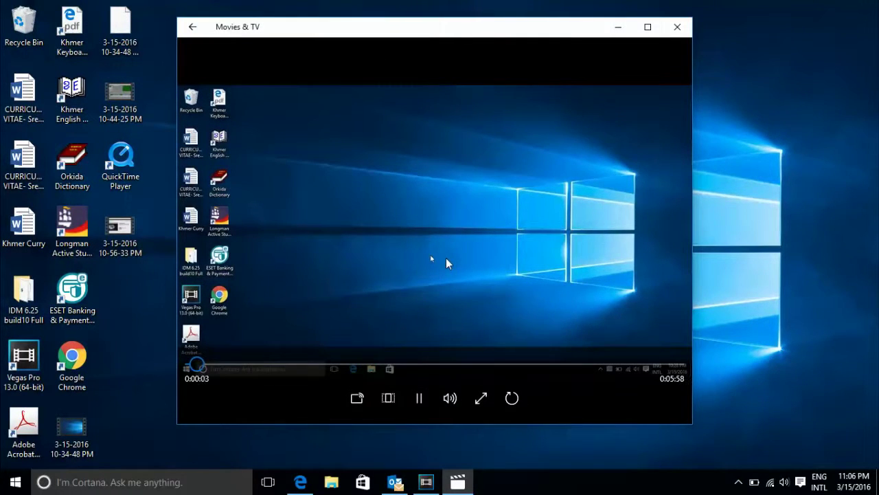
left_click(676, 26)
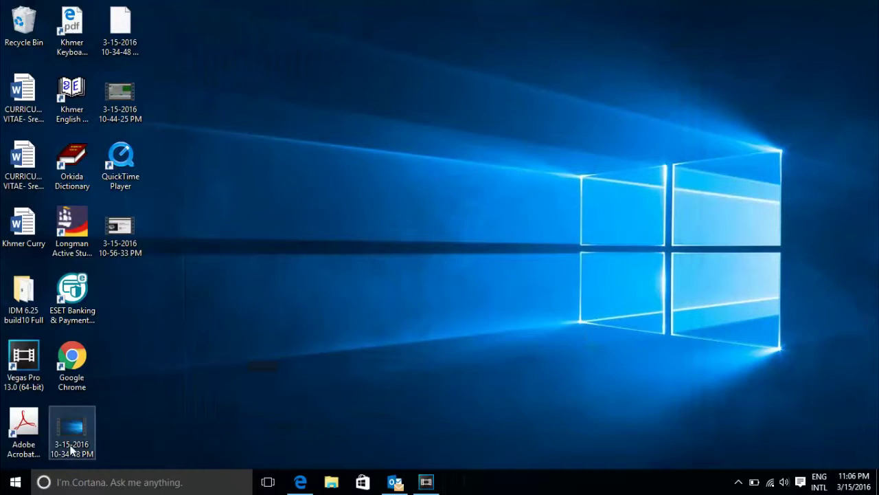
left_click_drag(77, 434, 174, 328)
left_click(210, 321)
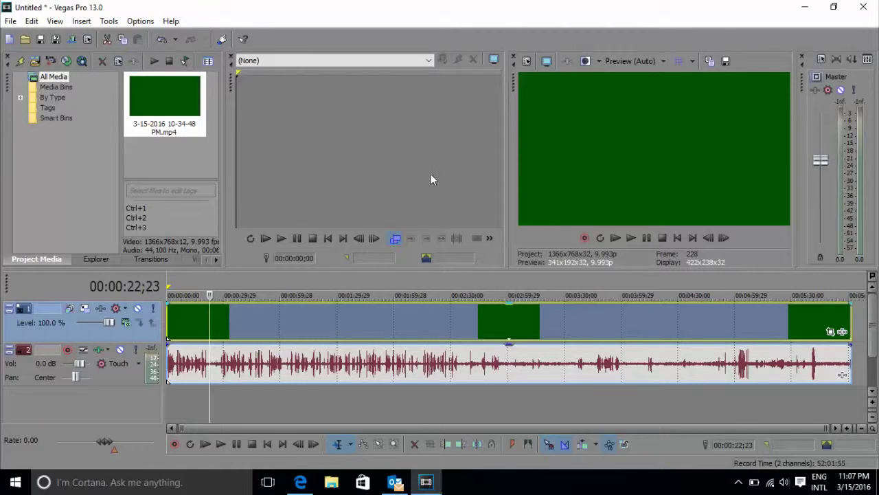
key("space")
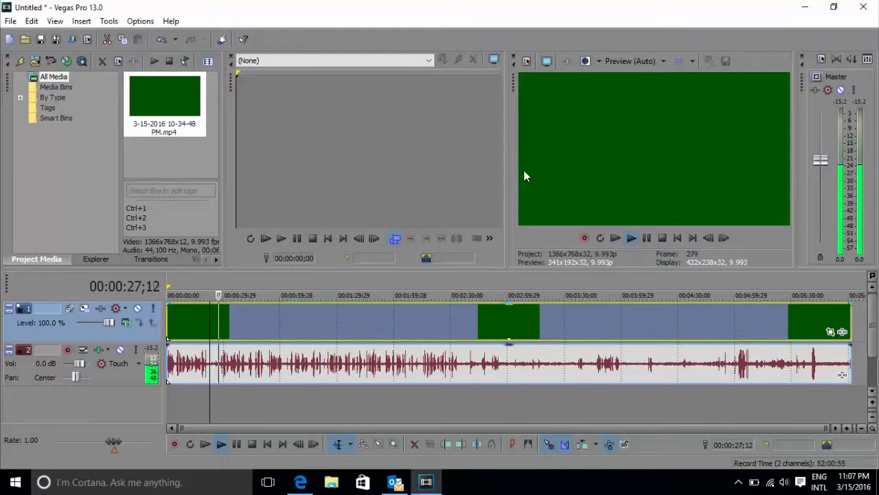
key("space")
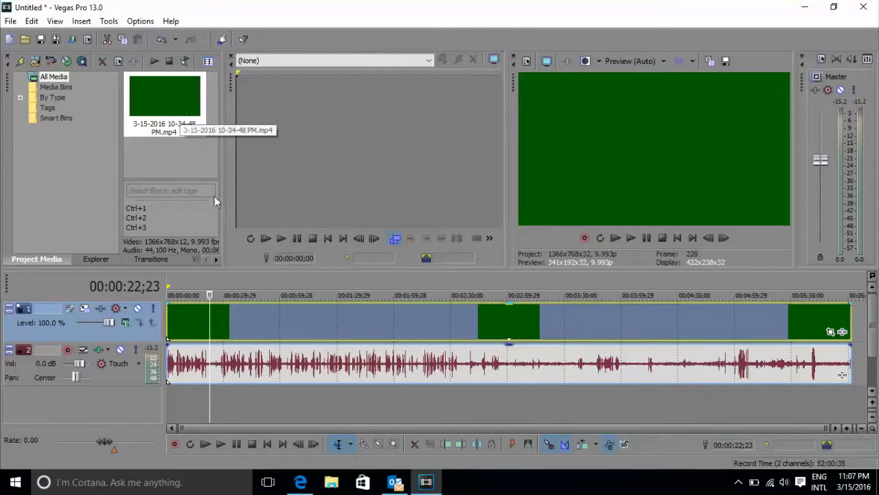
Open the properties of the imported MP4 in the project media and examine its general file and plug-in details.
left_click(160, 118)
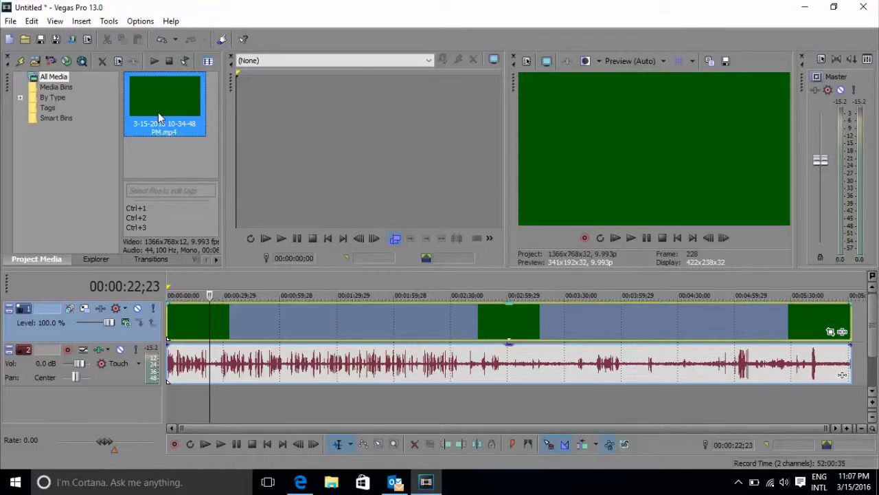
right_click(159, 118)
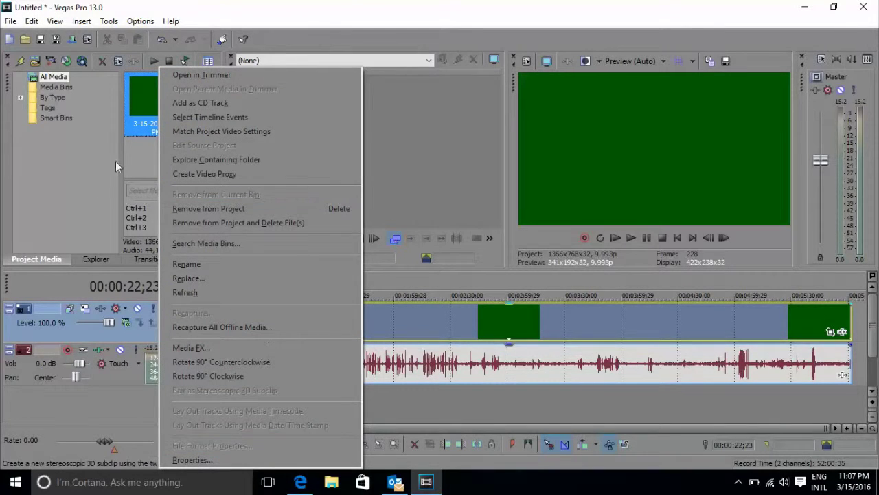
left_click(143, 121)
right_click(143, 121)
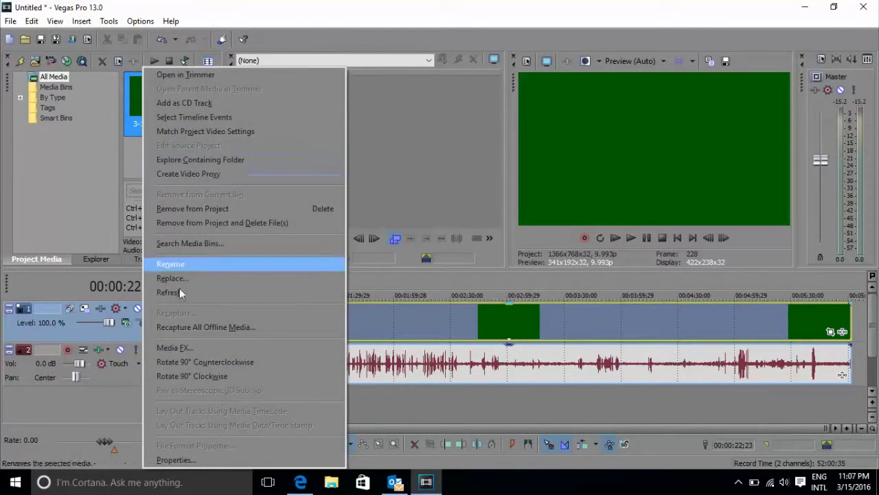
left_click(196, 461)
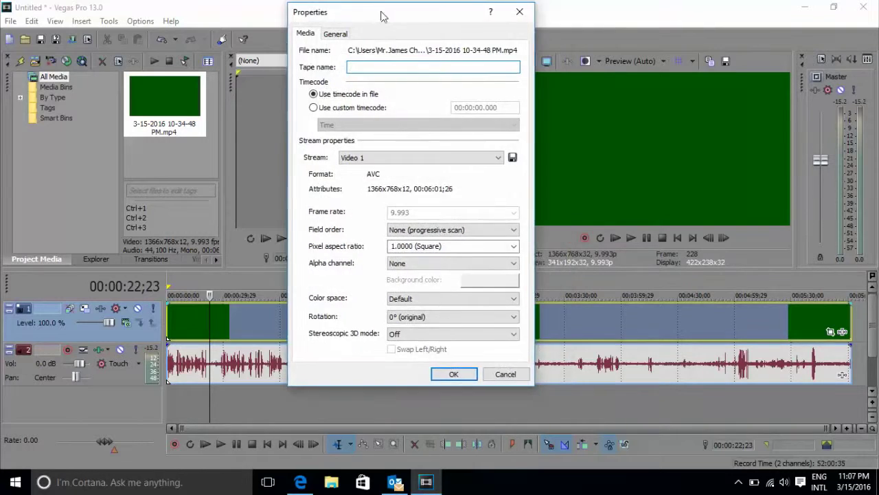
left_click(376, 65)
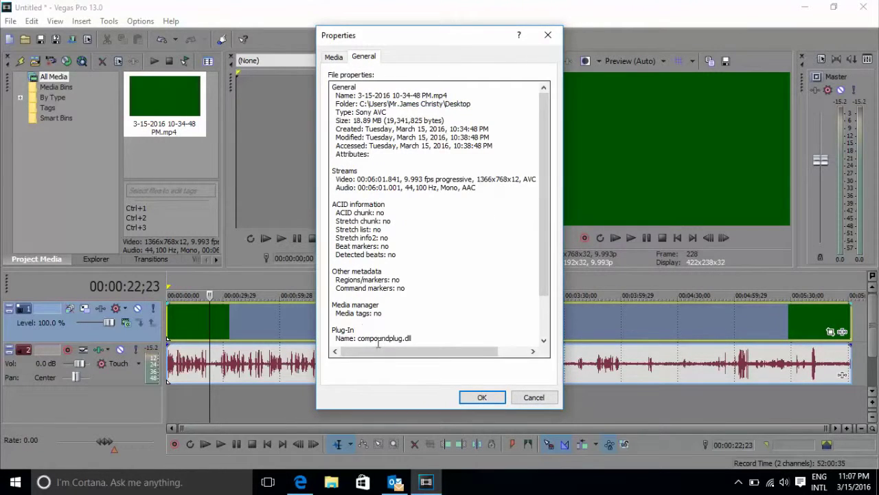
left_click_drag(546, 208, 539, 257)
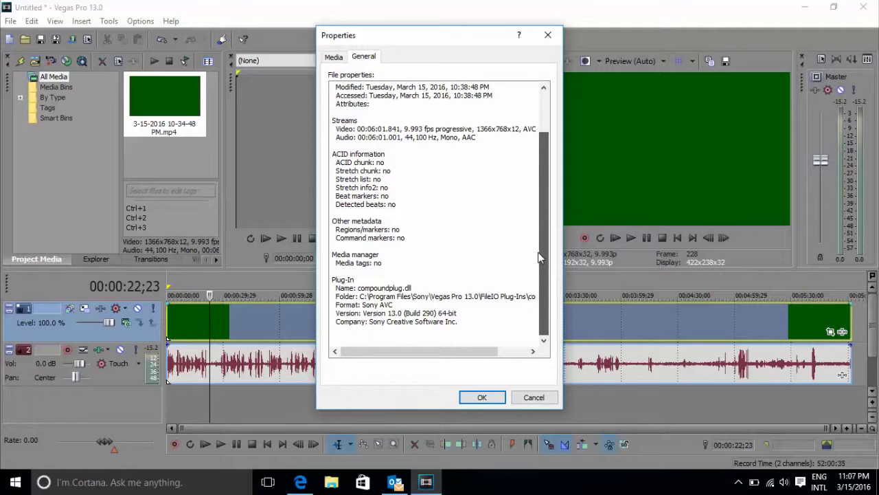
left_click_drag(537, 252, 537, 253)
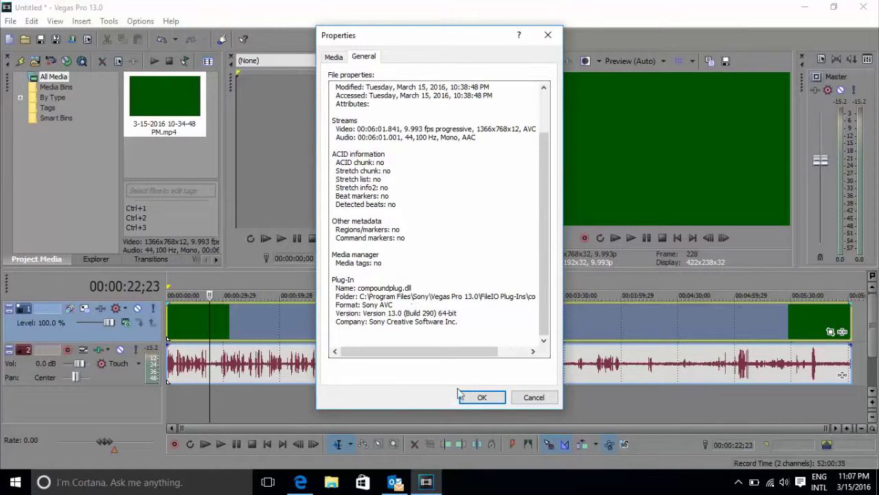
Copy the plug-in folder path C:\Program Files\Sony\Vegas Pro 13.0\FileIO Plug-Ins from the file properties.
scroll(362, 310, "right", 2)
scroll(360, 302, "left", 2)
left_click_drag(360, 297, 477, 300)
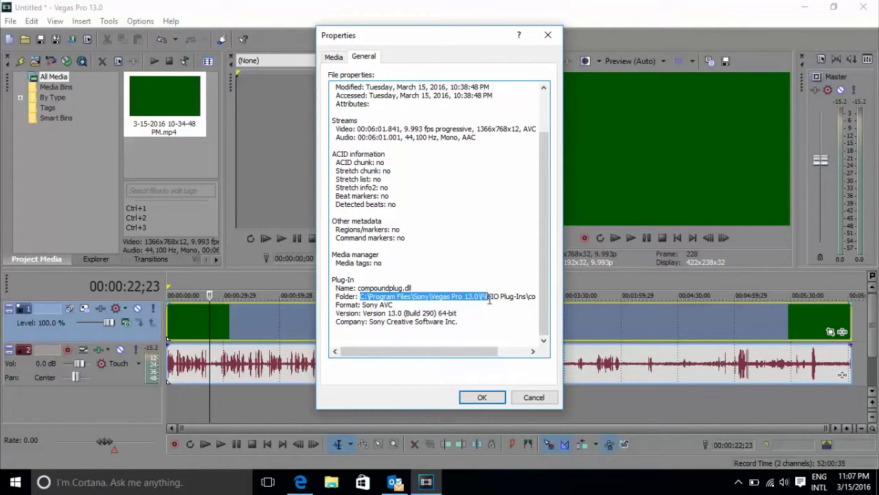
left_click_drag(516, 296, 492, 294)
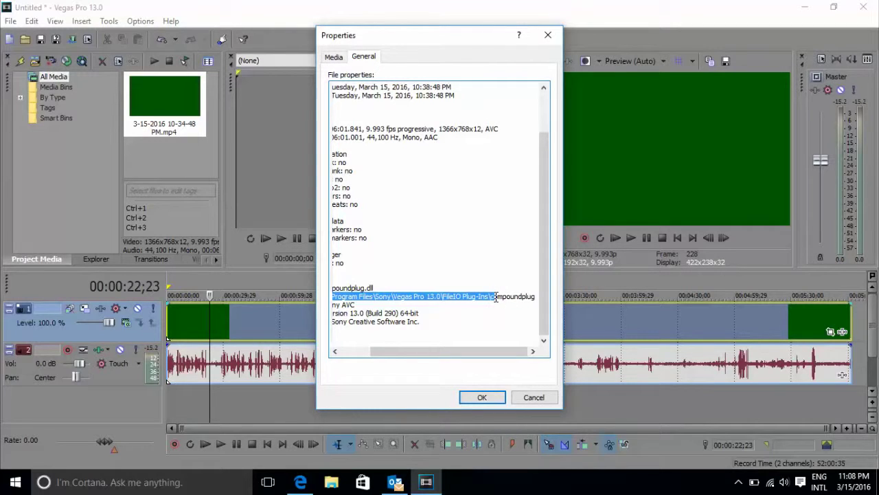
left_click_drag(495, 296, 483, 300)
left_click_drag(419, 351, 395, 351)
right_click(424, 303)
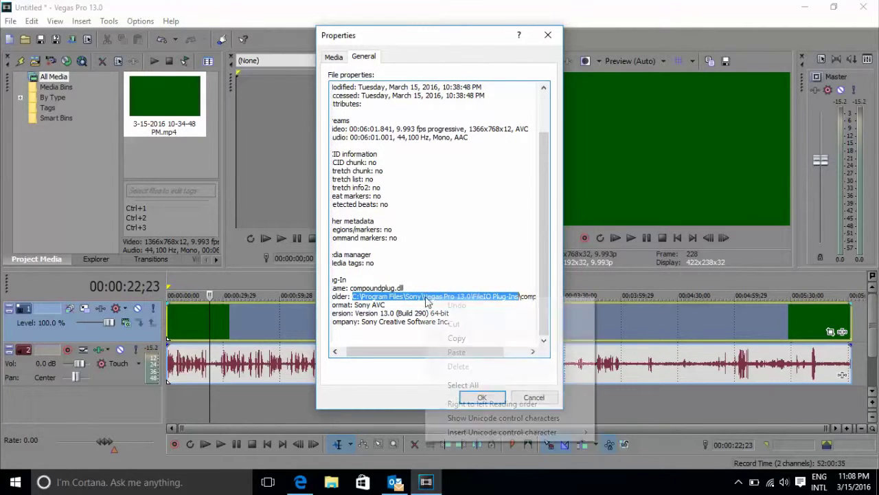
left_click(455, 338)
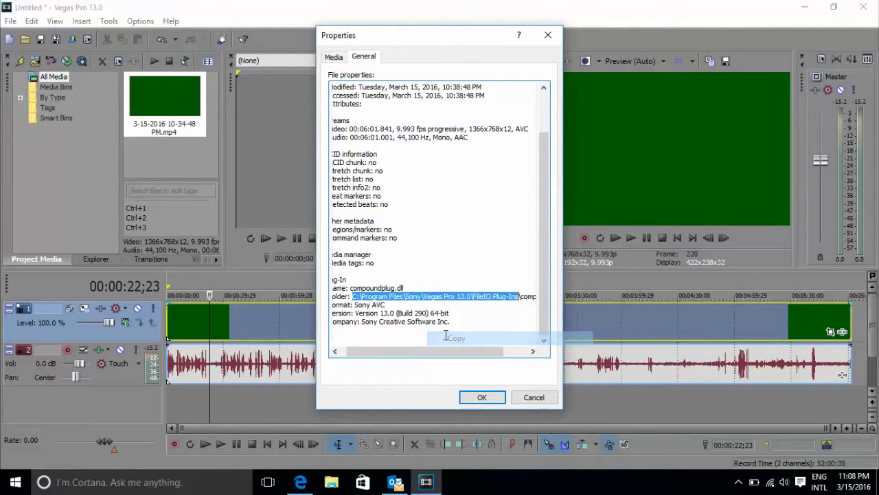
Switch to File Explorer, go to the copied FileIO Plug-Ins path and select the compoundplug folder.
left_click(330, 483)
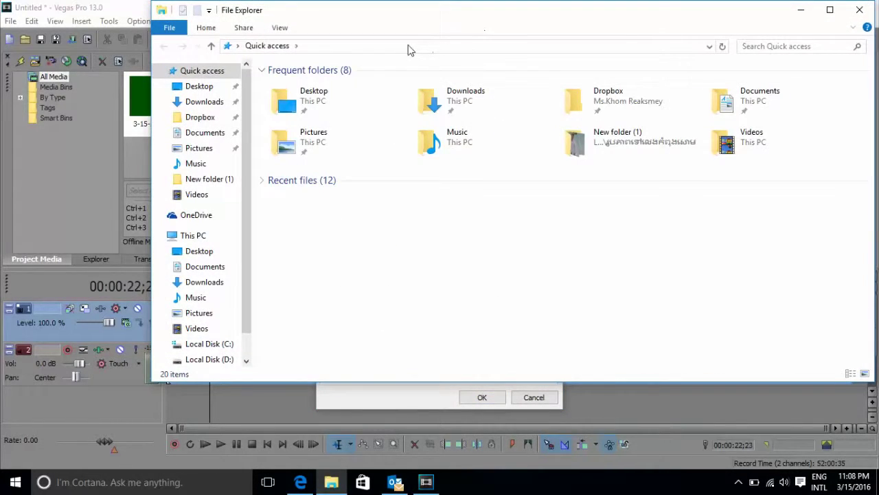
left_click(827, 16)
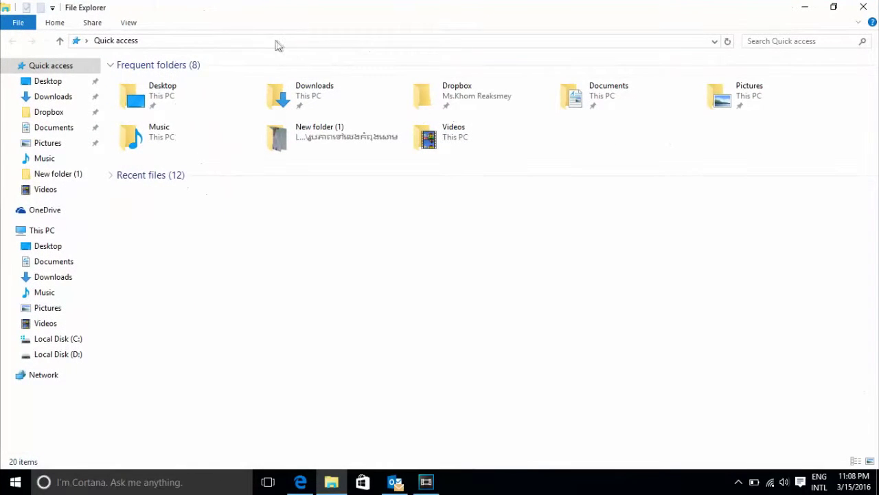
left_click(278, 41)
key("ctrl+v")
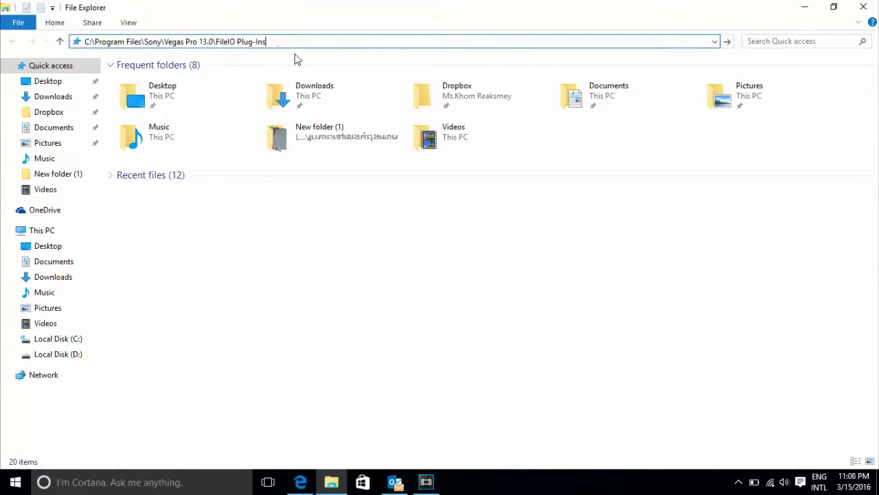
key("Return")
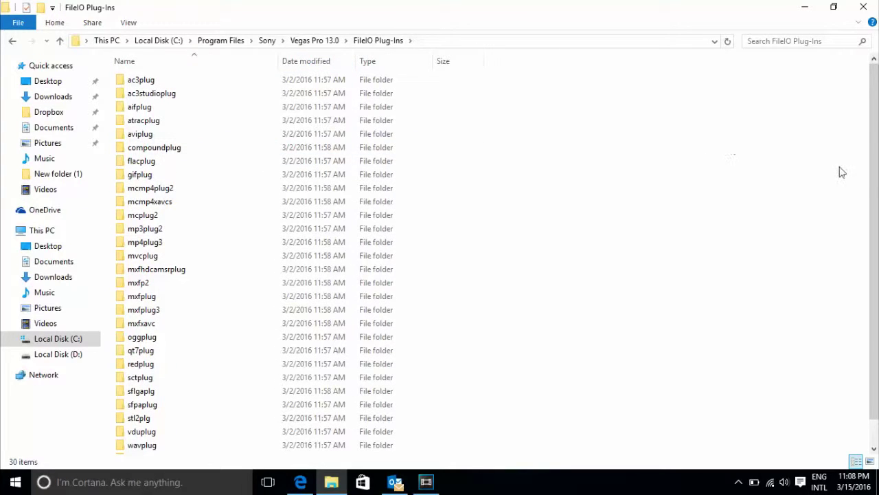
left_click(168, 149)
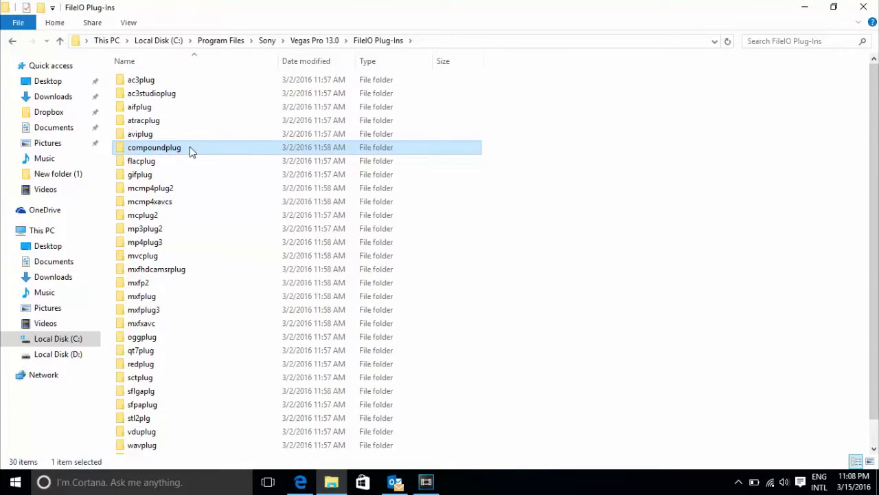
In a second File Explorer window, browse from Local Disk (C:) to Program Files\Sony\Vegas Pro 13.0\FileIO Plug-Ins and select the compoundplug folder.
right_click(329, 485)
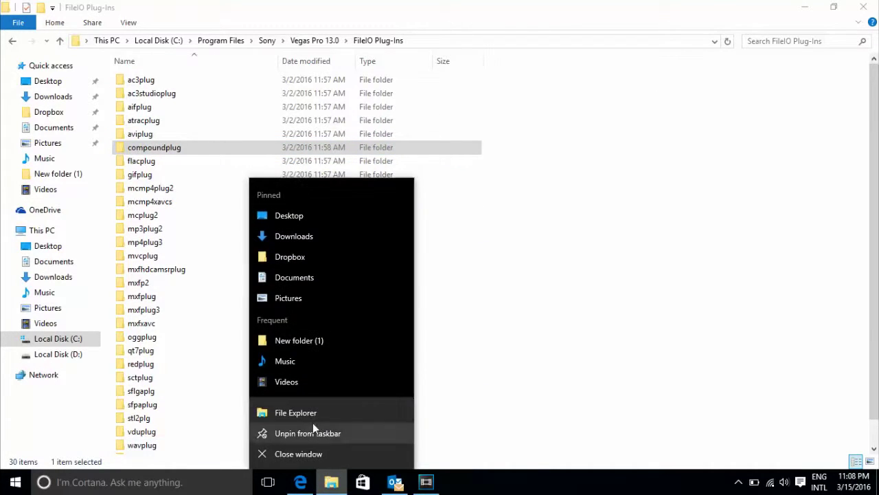
left_click(311, 412)
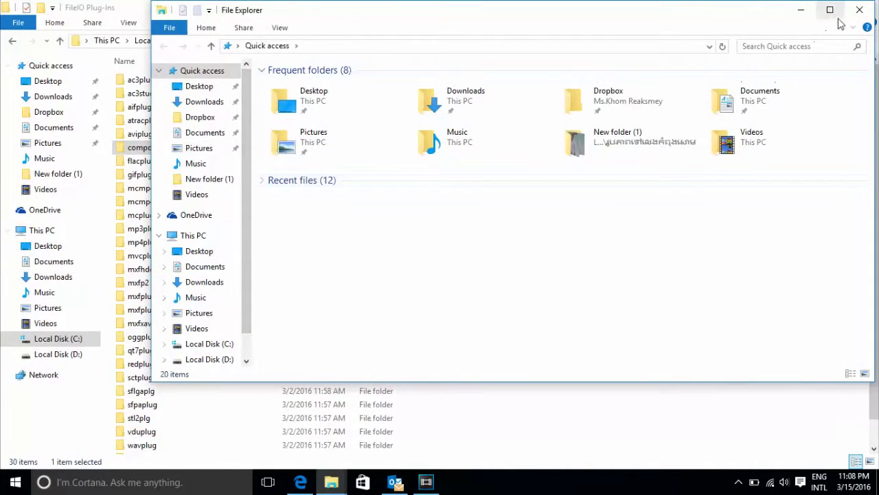
left_click(834, 8)
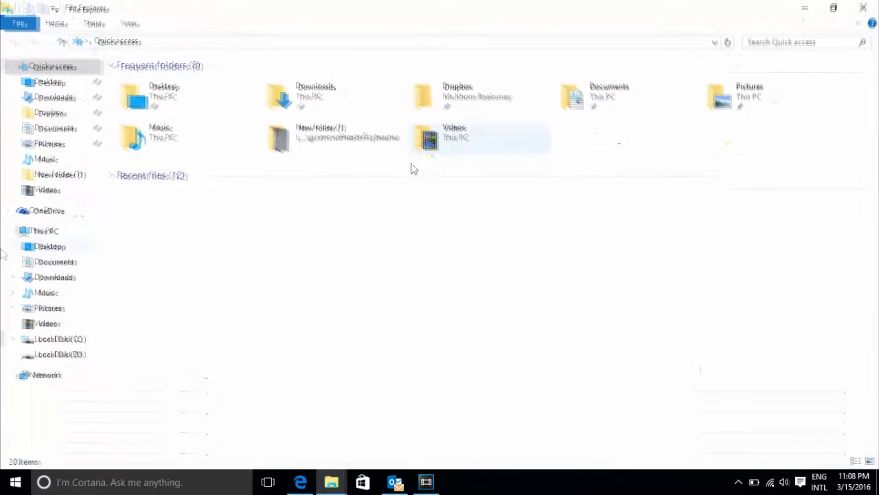
left_click(45, 232)
double_click(230, 187)
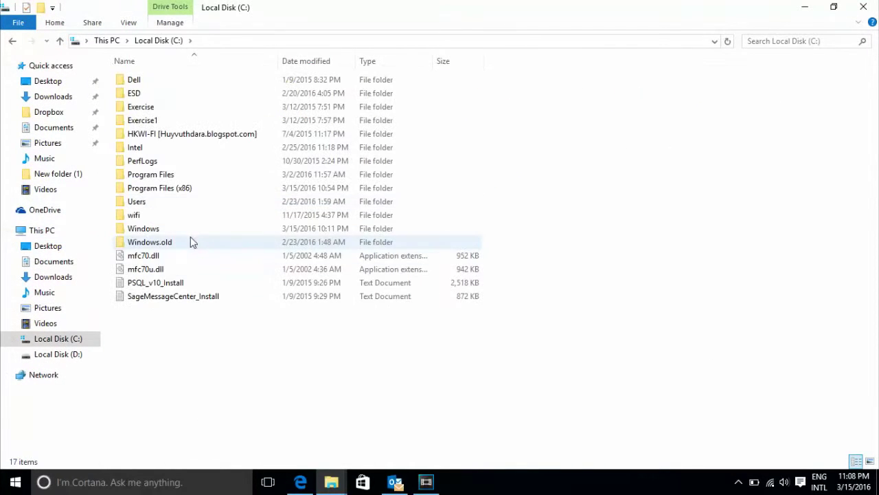
double_click(161, 177)
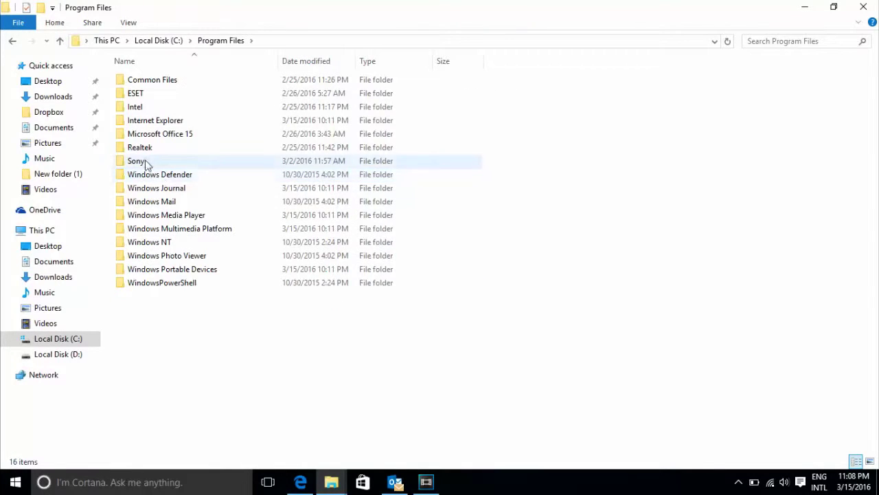
double_click(136, 162)
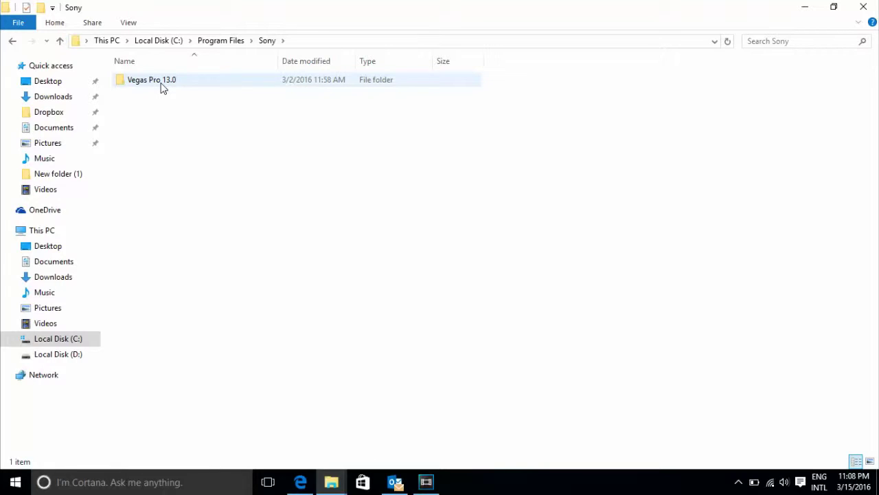
double_click(170, 85)
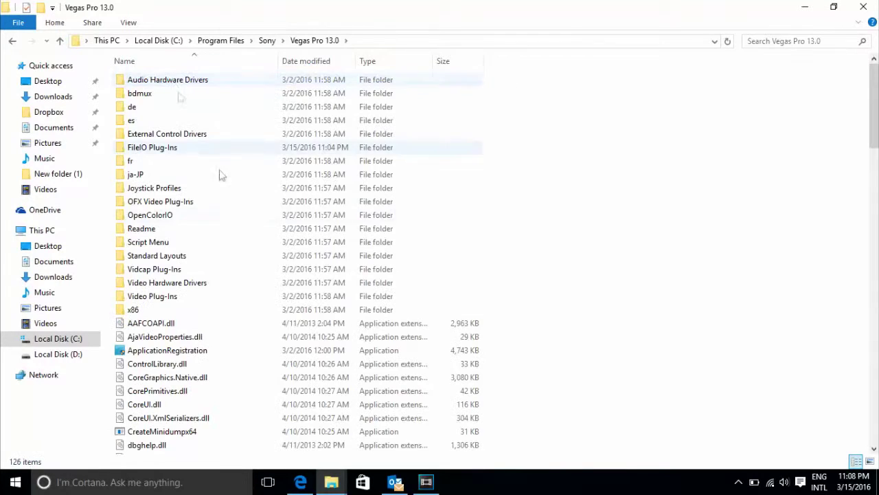
mouse_move(157, 151)
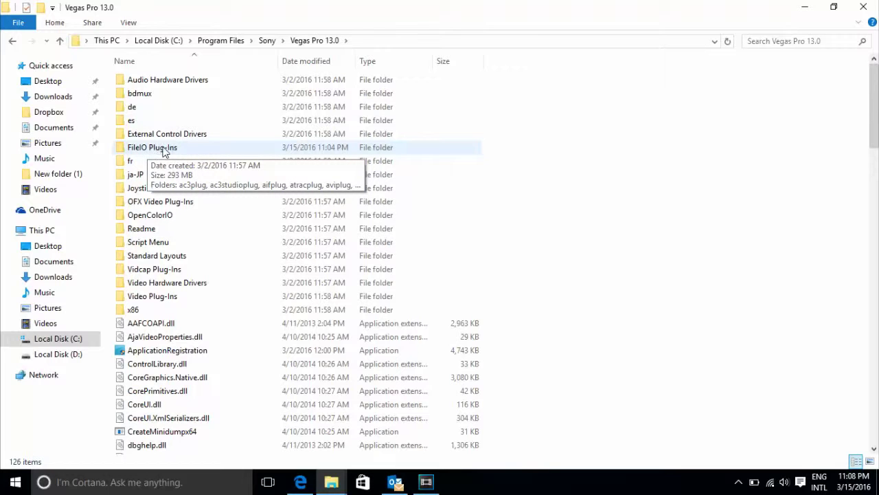
double_click(183, 148)
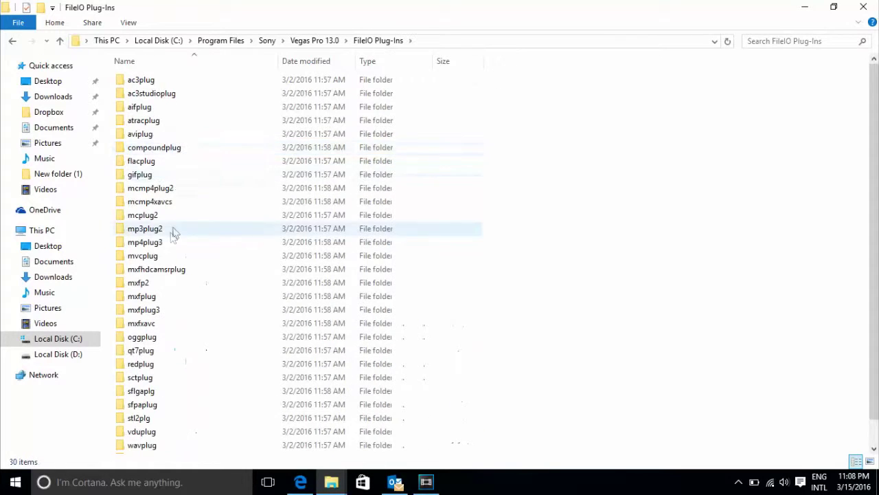
left_click(151, 152)
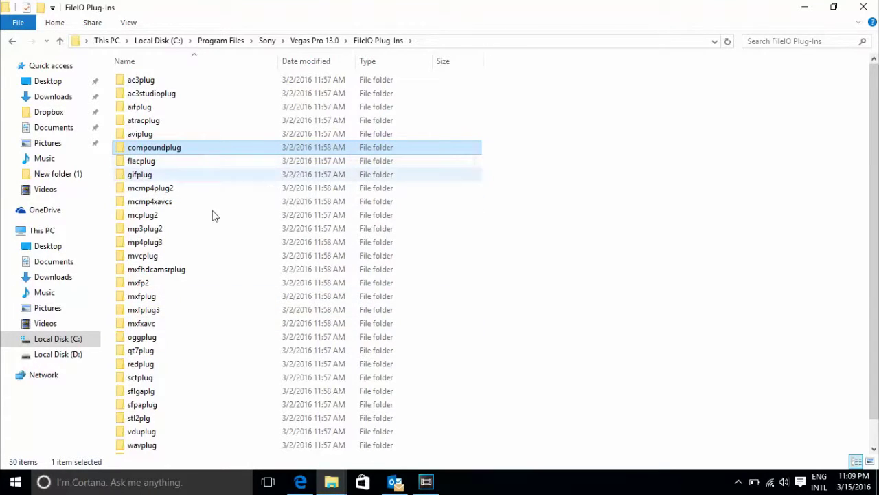
Rename the compoundplug folder in FileIO Plug-Ins to compoundplugg, granting administrator permission for the change.
left_click(331, 482)
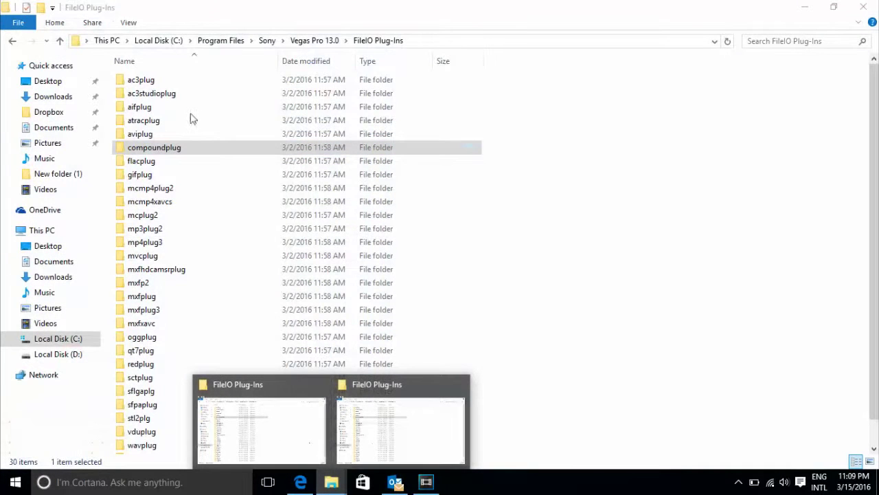
left_click(193, 149)
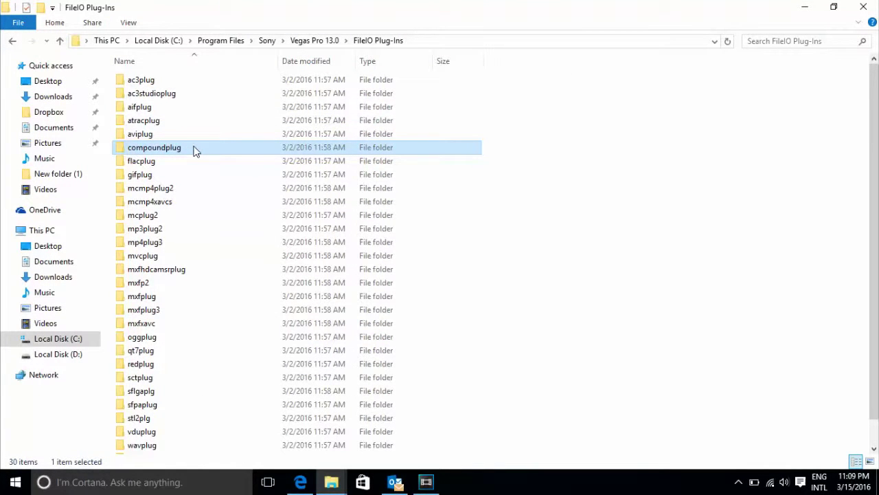
key("F2")
left_click(192, 147)
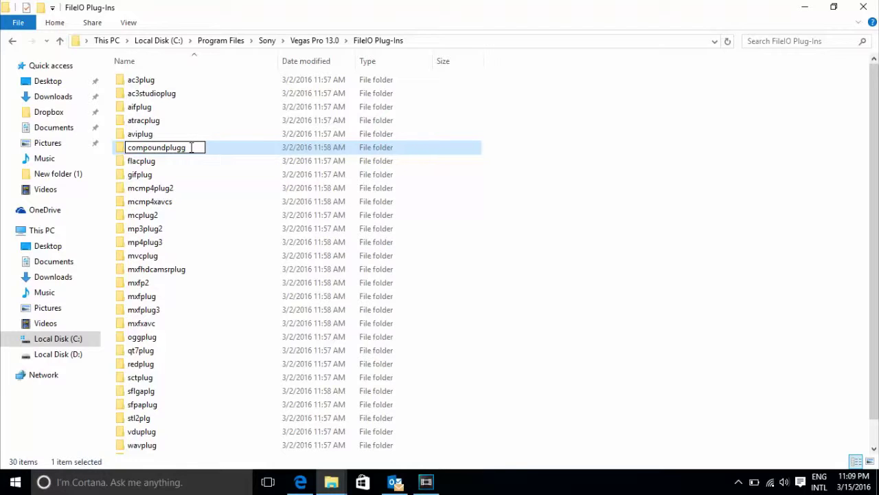
key("Return")
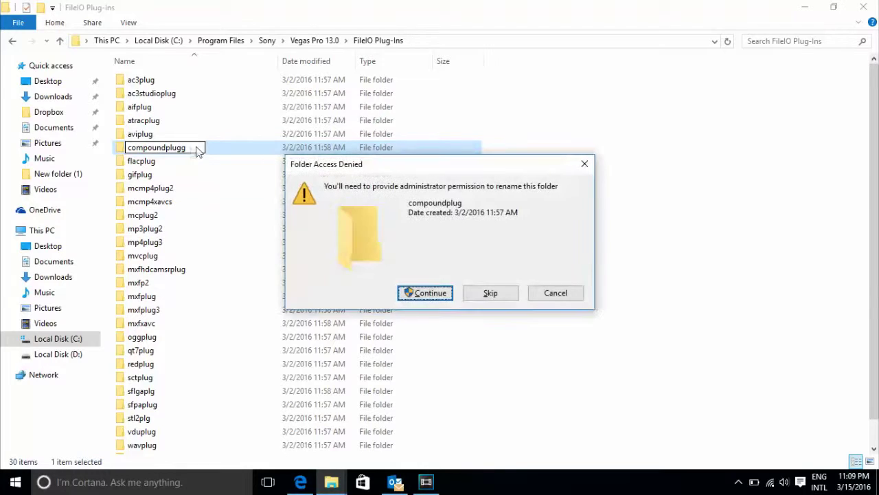
left_click(439, 301)
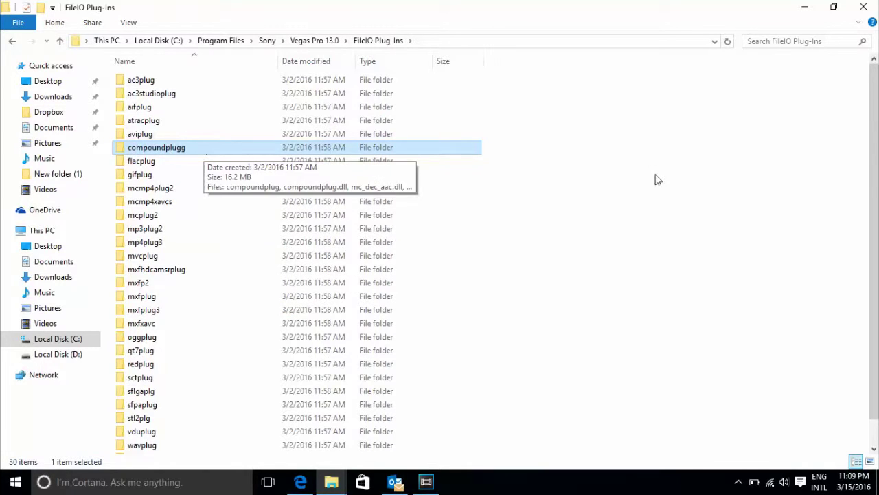
Switch to Vegas Pro 13.0, cancel the file properties, close the program without saving the untitled project, and relaunch it.
left_click(424, 480)
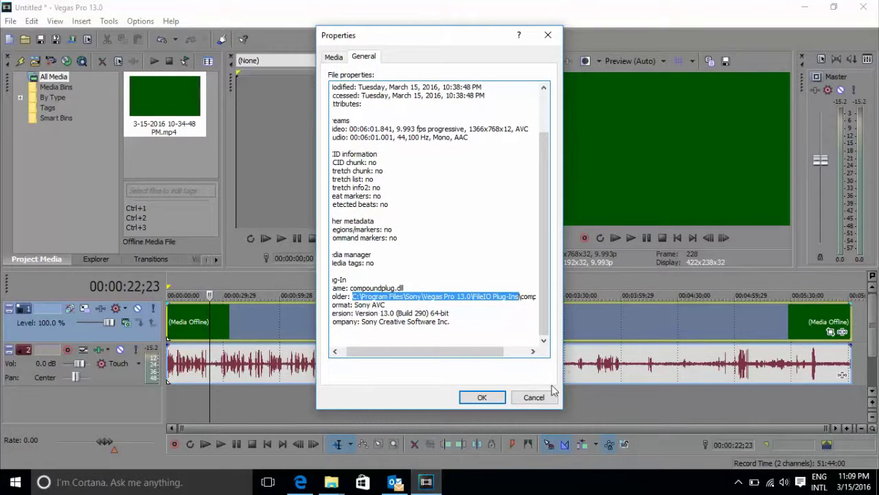
left_click(534, 397)
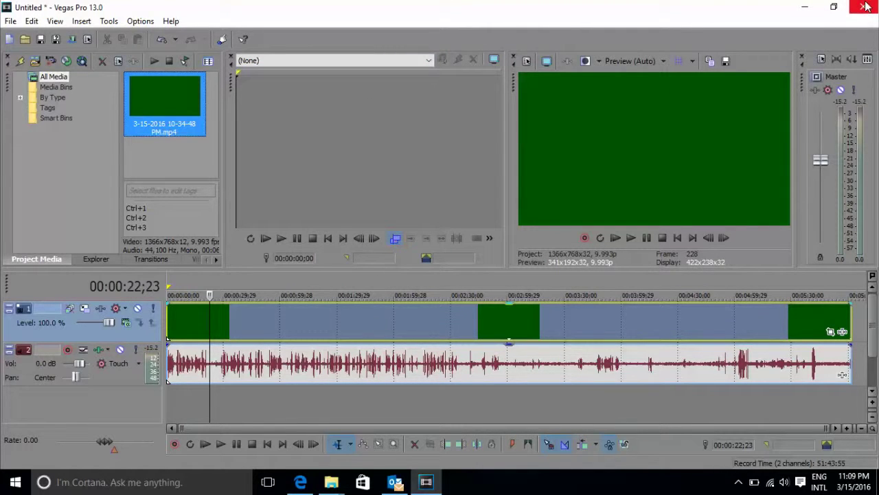
left_click(864, 8)
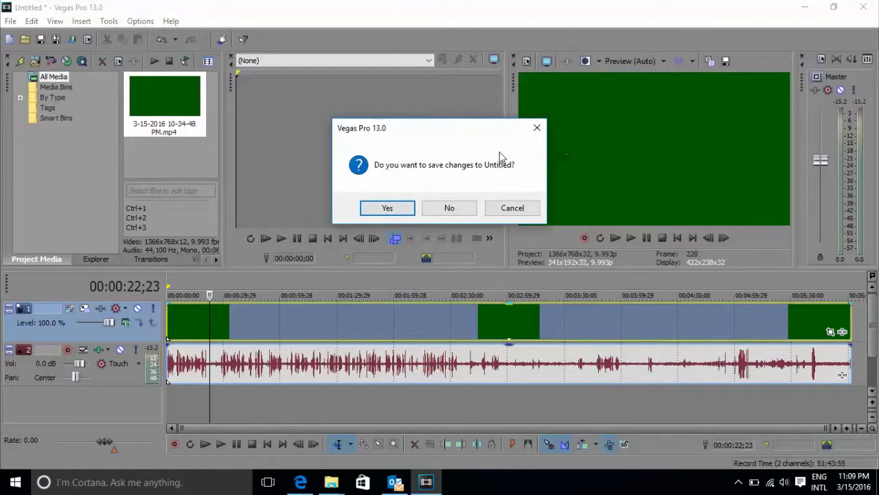
left_click(443, 212)
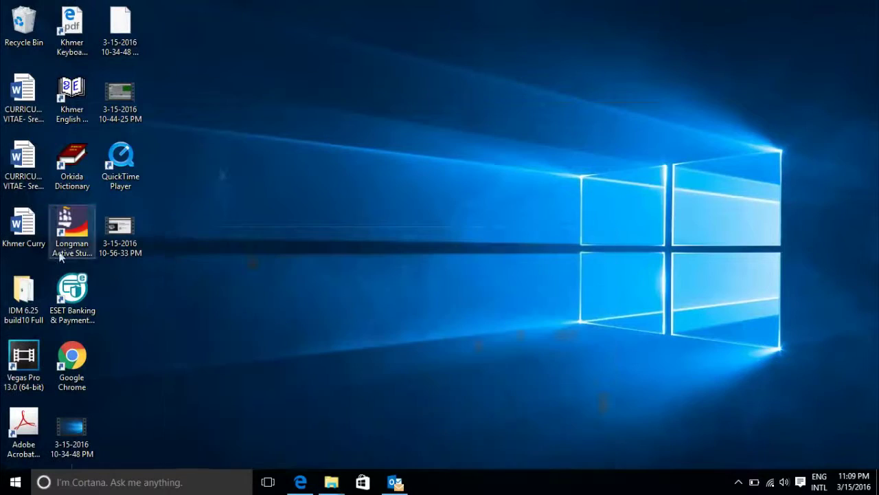
left_click(32, 371)
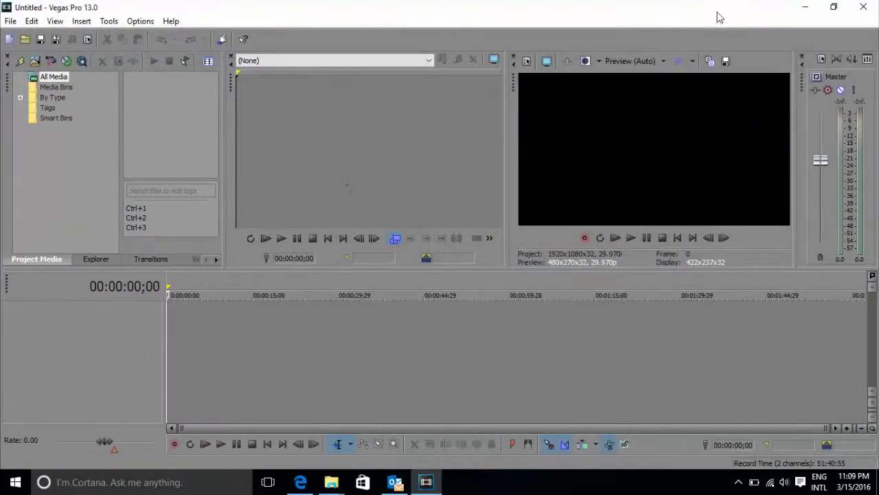
left_click(805, 7)
left_click(426, 482)
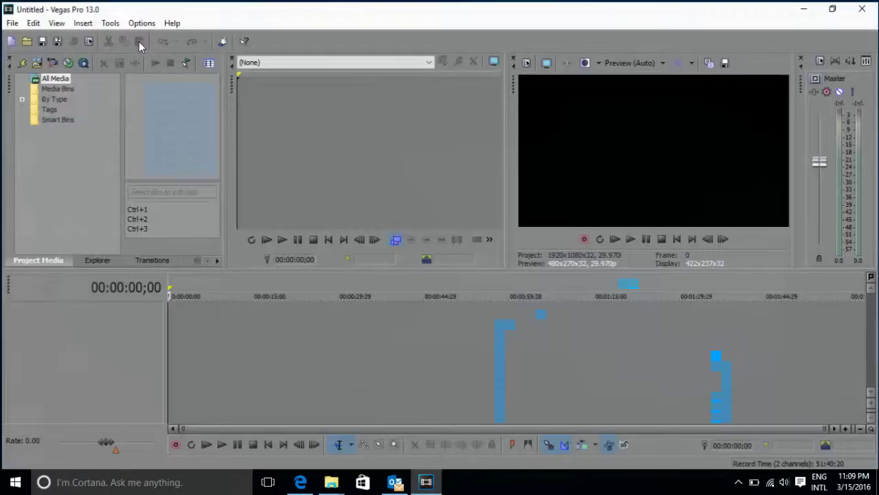
left_click(26, 40)
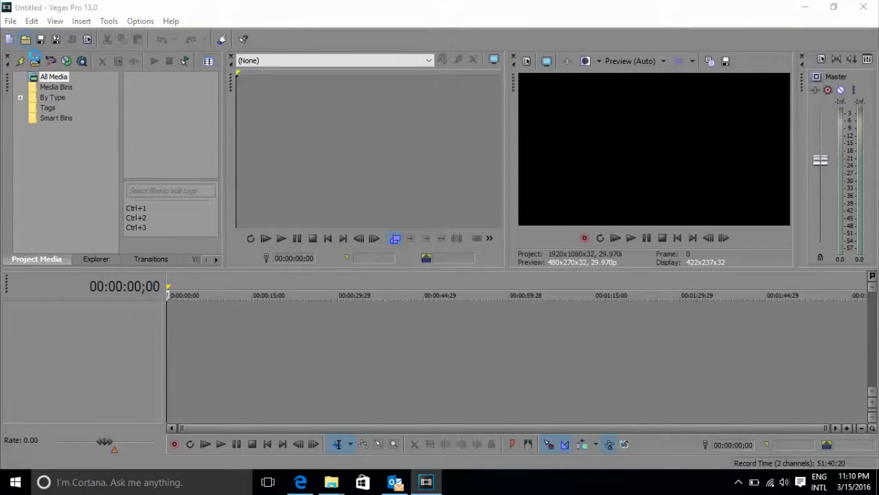
left_click(54, 156)
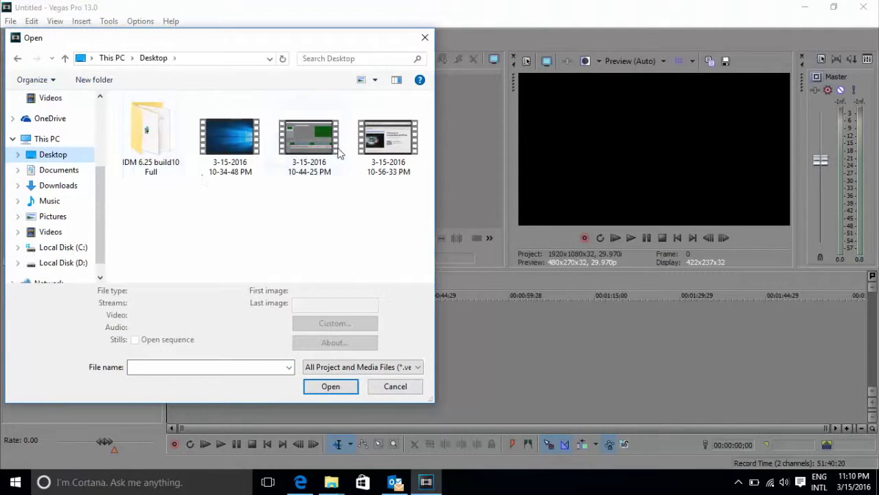
left_click(231, 141)
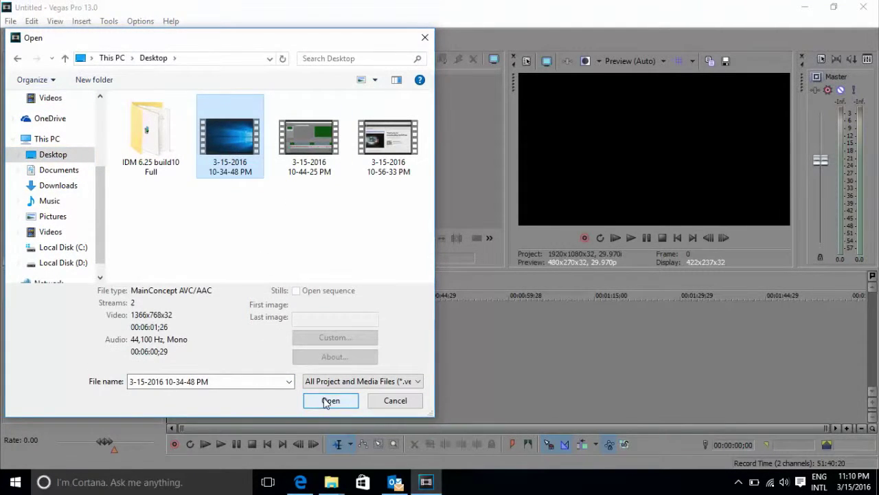
left_click(329, 401)
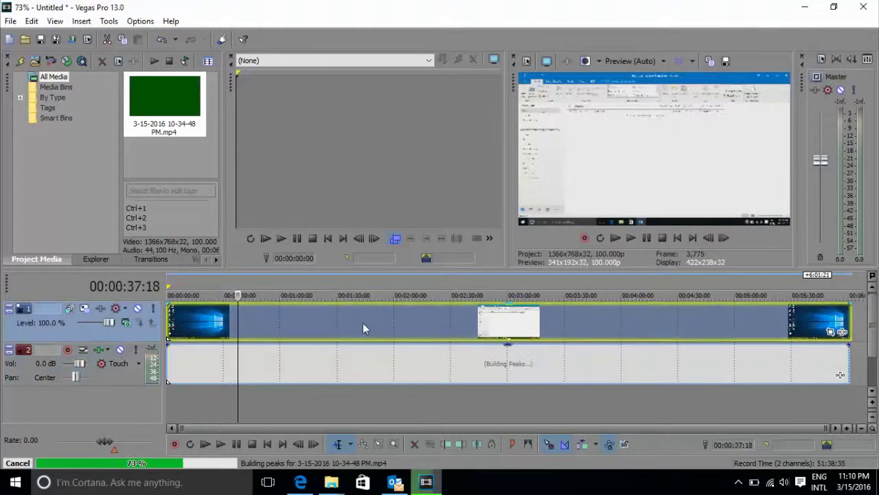
Check the picture at several points along the video on the timeline and play a short section near the beginning.
left_click(381, 323)
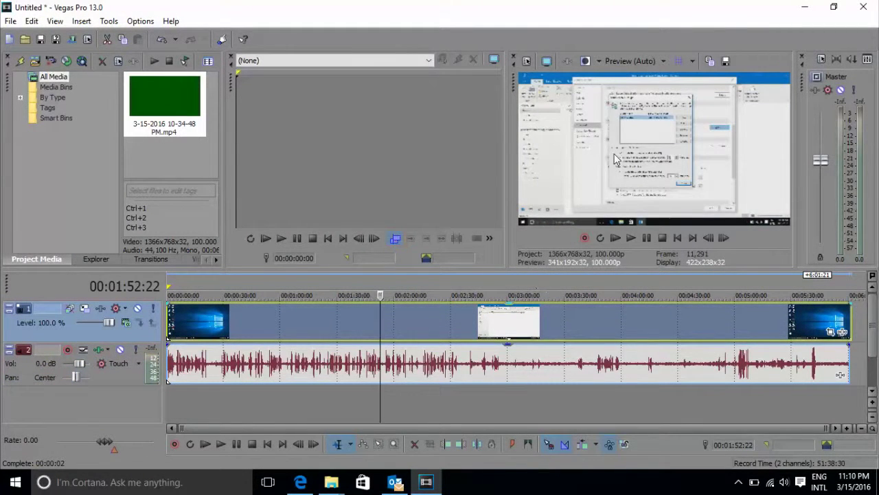
left_click(203, 330)
left_click(270, 332)
left_click(200, 328)
key("space")
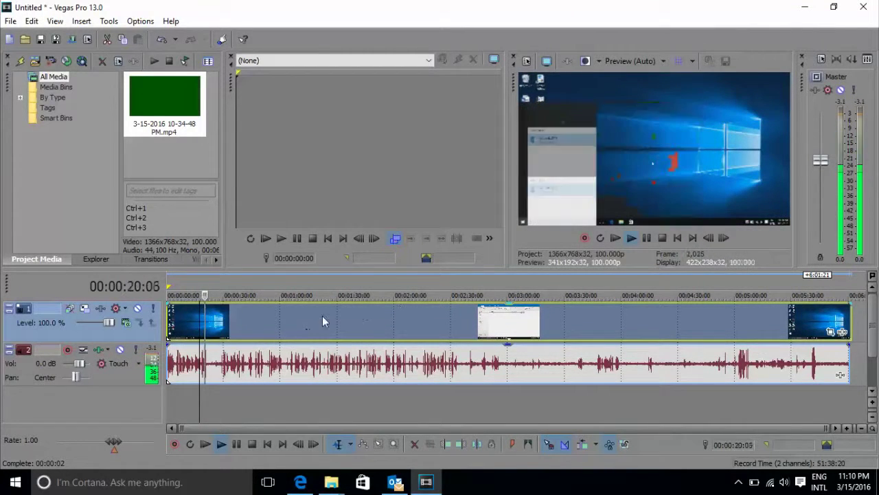
key("space")
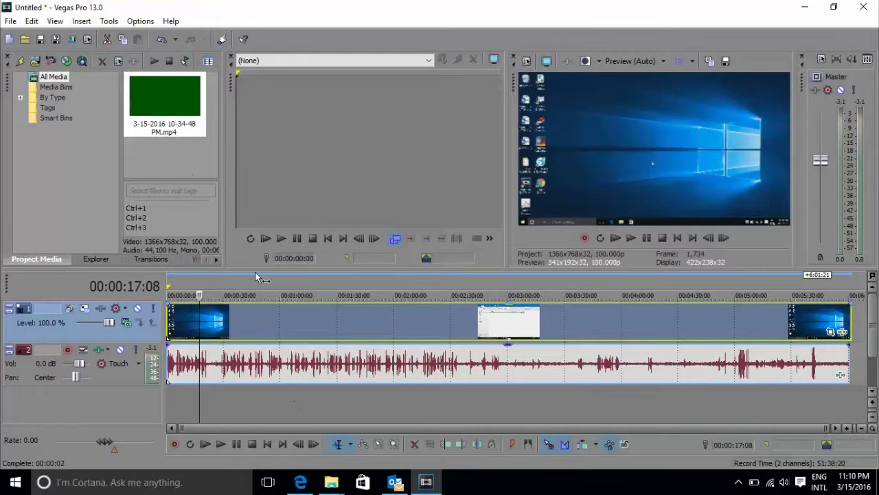